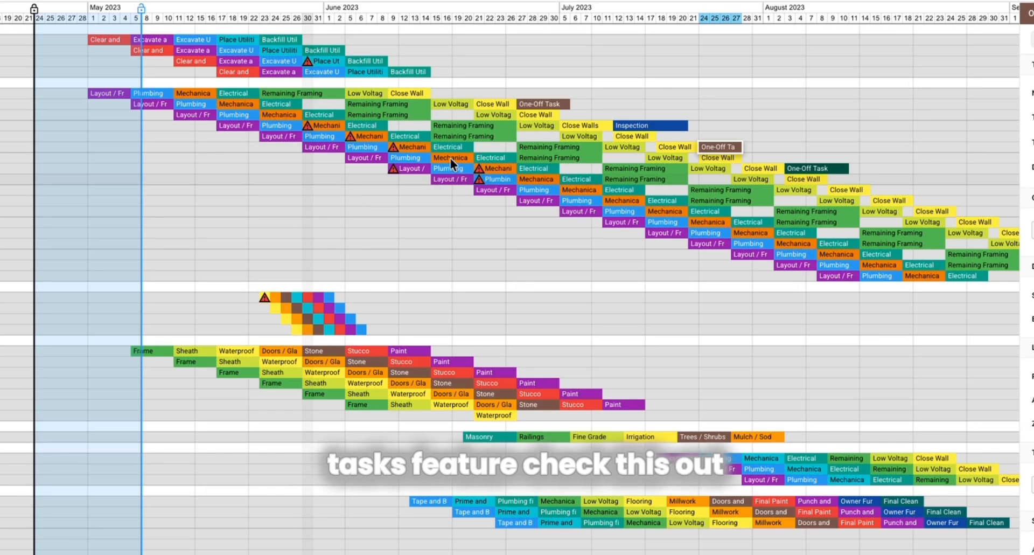
- Rename all default Mechanical tasks in the Rough In Copy phase to "New Name" in one bulk edit
{"action": "left_click", "coordinate": [450, 159]}
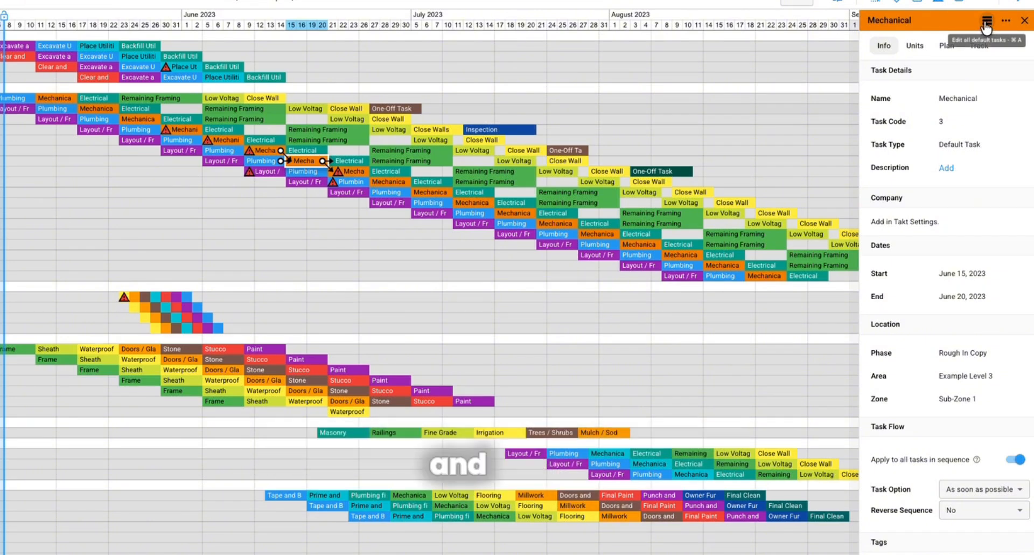
{"action": "left_click", "coordinate": [986, 25]}
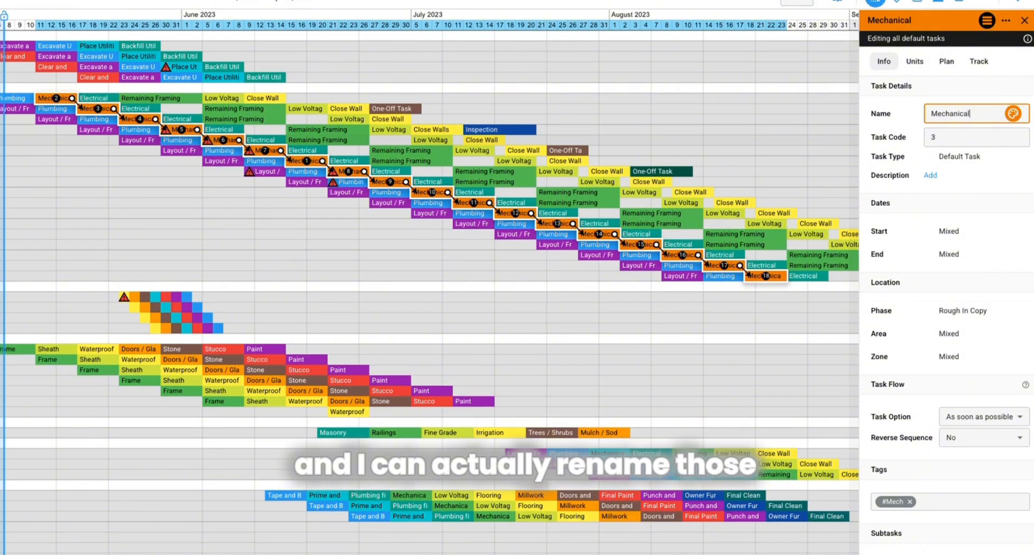
{"action": "key", "text": "BackSpace"}
{"action": "key", "text": "BackSpace"}
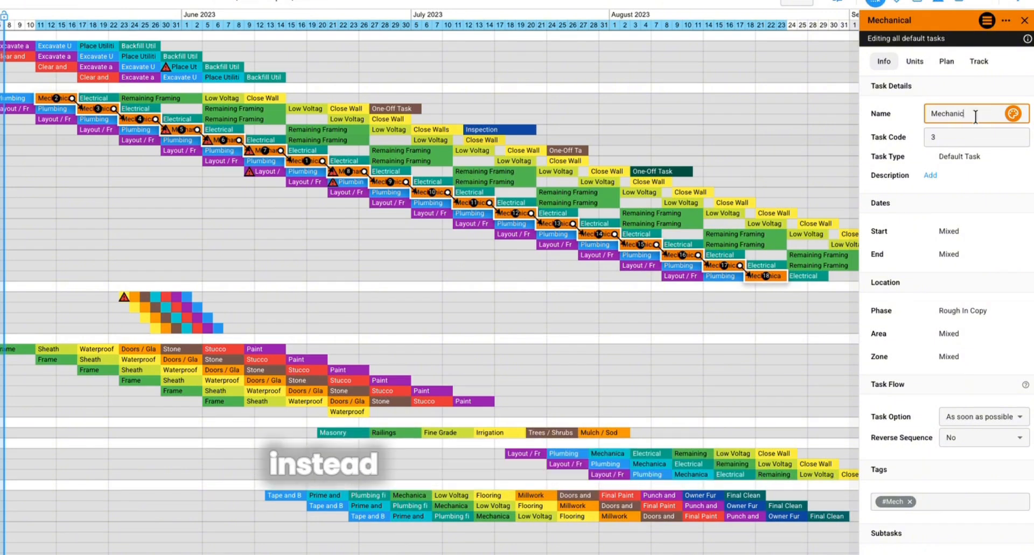
{"action": "key", "text": "BackSpace"}
{"action": "key", "text": "BackSpace"}
{"action": "key", "text": "BackSpace"}
{"action": "key", "text": "BackSpace"}
{"action": "key", "text": "BackSpace"}
{"action": "type", "text": "New Name"}
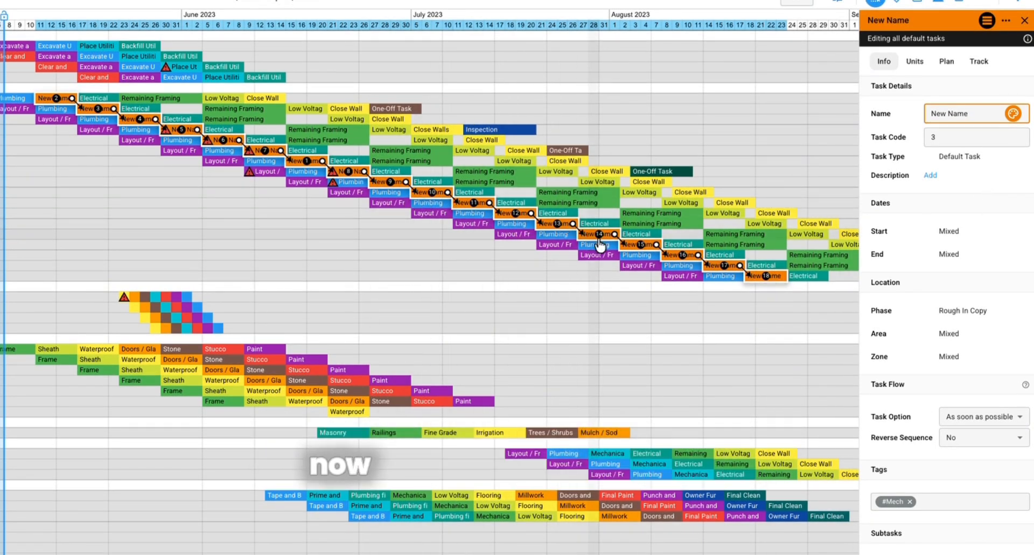
- Recolour all the New Name tasks dark blue and keep their Reverse Sequence option at No
{"action": "left_click", "coordinate": [1013, 113]}
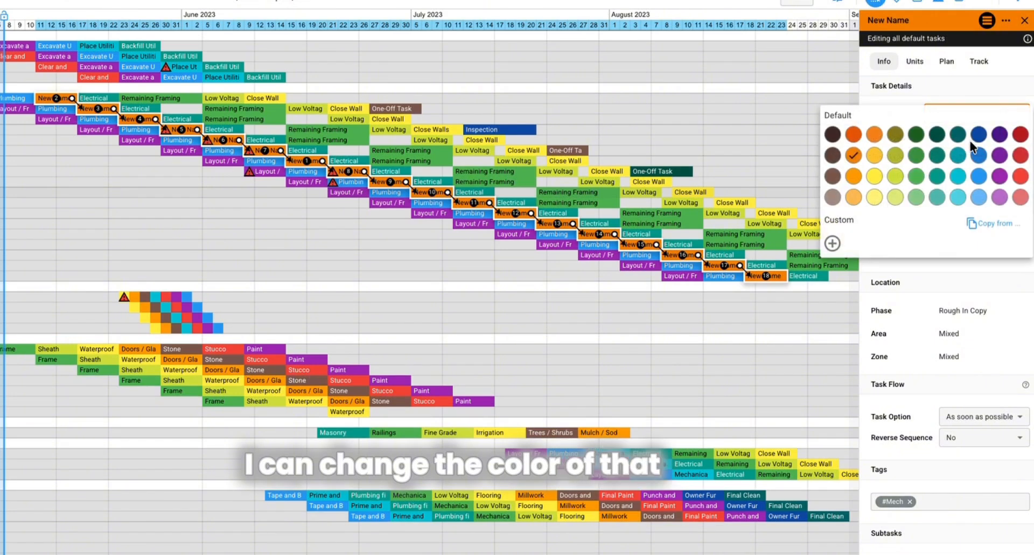
{"action": "left_click", "coordinate": [977, 154]}
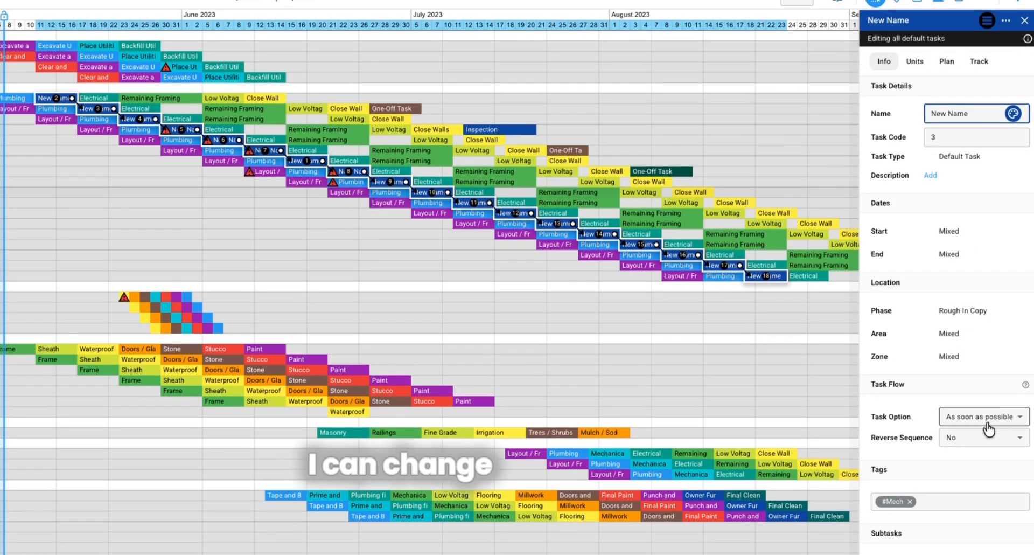
{"action": "left_click", "coordinate": [960, 437]}
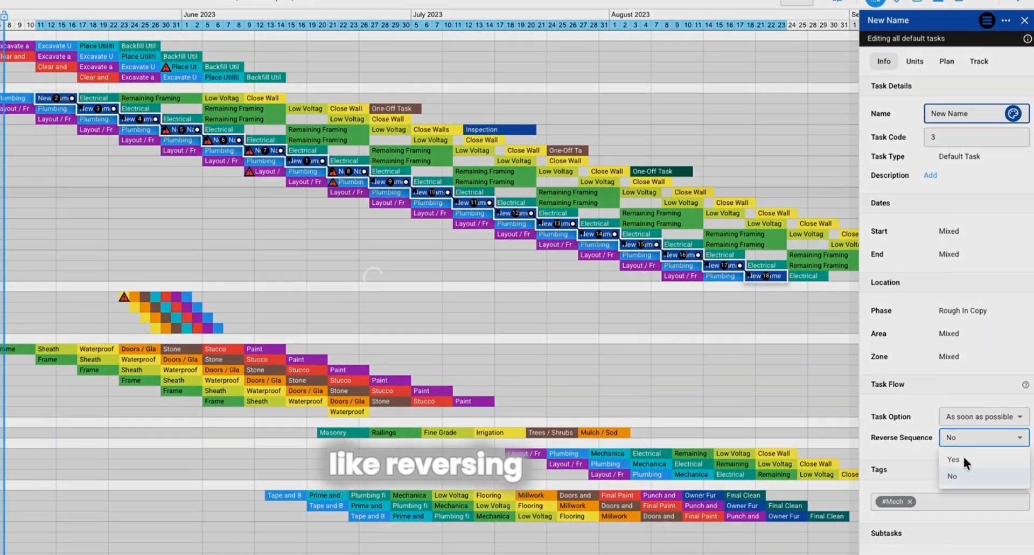
{"action": "left_click", "coordinate": [964, 475]}
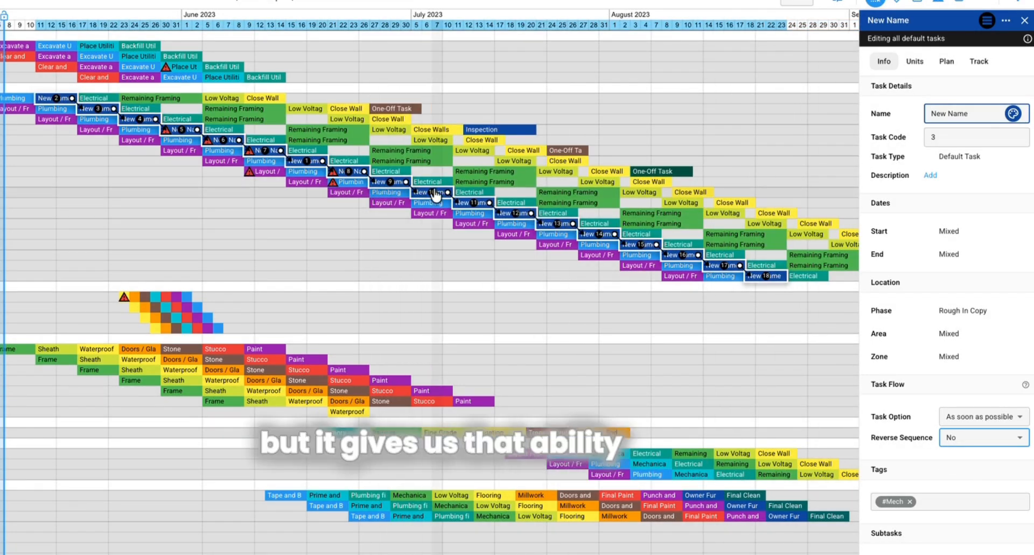
- Try a task period of 6 for all the New Name tasks, restore it to 4, and leave bulk editing
{"action": "left_click", "coordinate": [948, 61]}
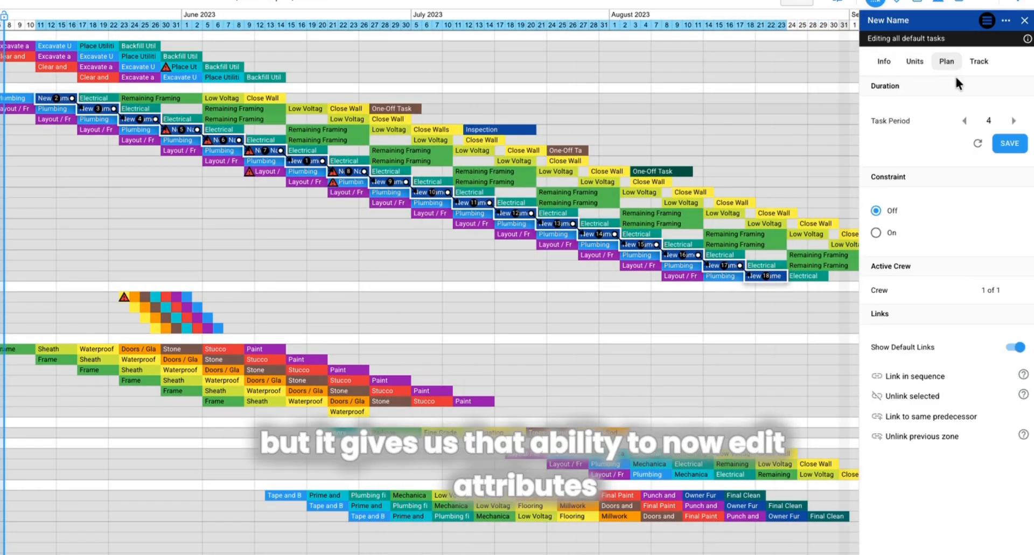
{"action": "left_click", "coordinate": [1013, 121]}
{"action": "left_click", "coordinate": [1010, 143]}
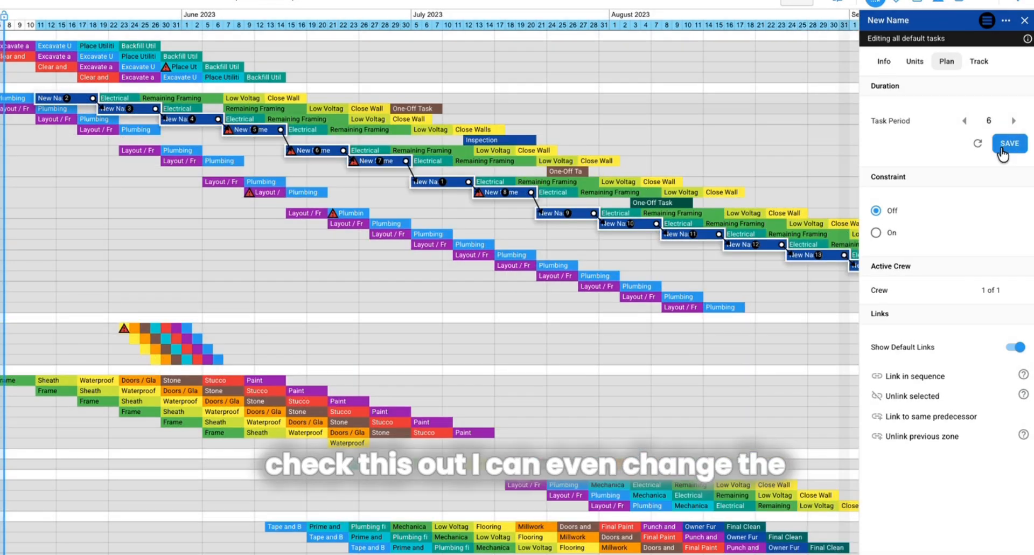
{"action": "left_click", "coordinate": [966, 121]}
{"action": "left_click", "coordinate": [1003, 152]}
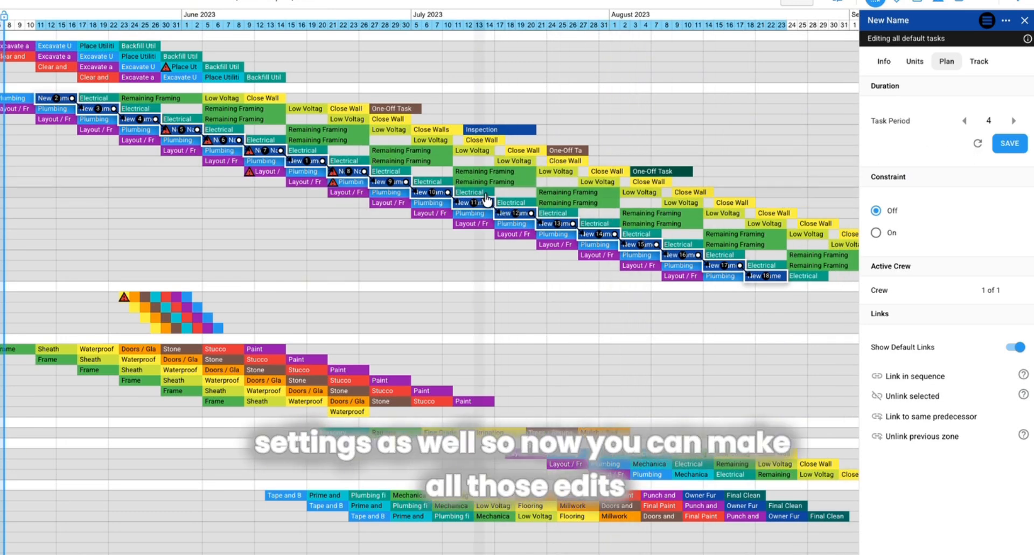
{"action": "left_click", "coordinate": [986, 22]}
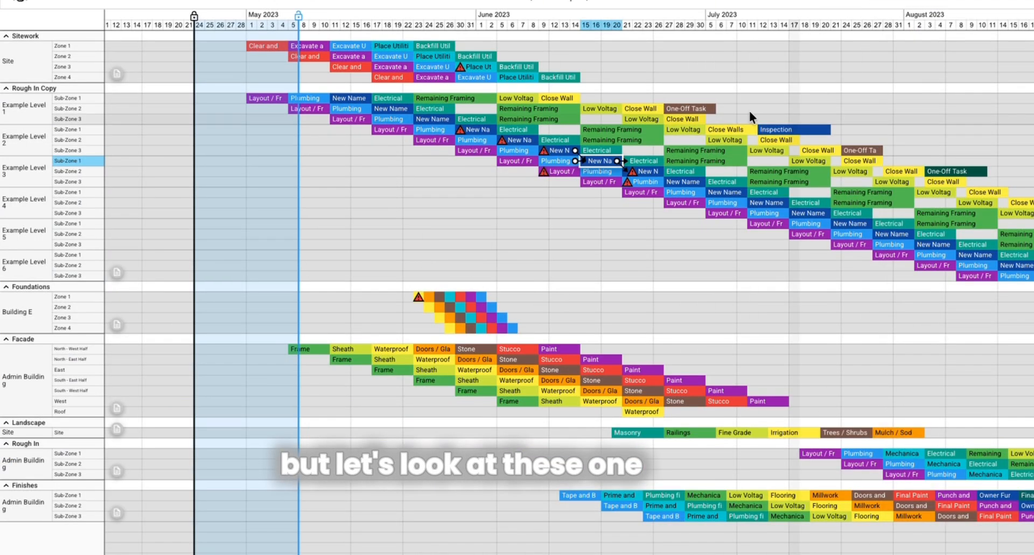
- Compare the default and one-off task lists in the Rough In Copy phase's legend
{"action": "left_click", "coordinate": [117, 273]}
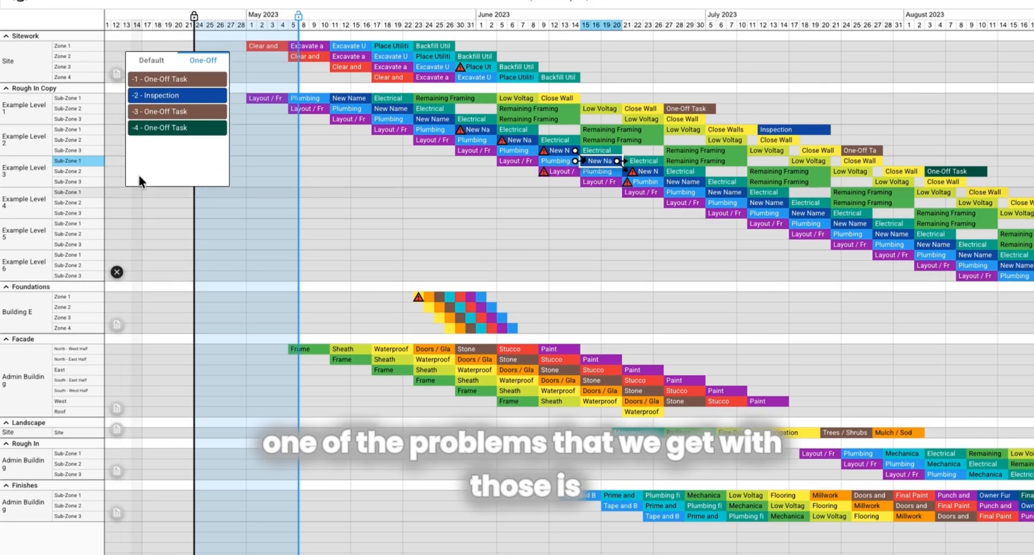
{"action": "left_click", "coordinate": [151, 60]}
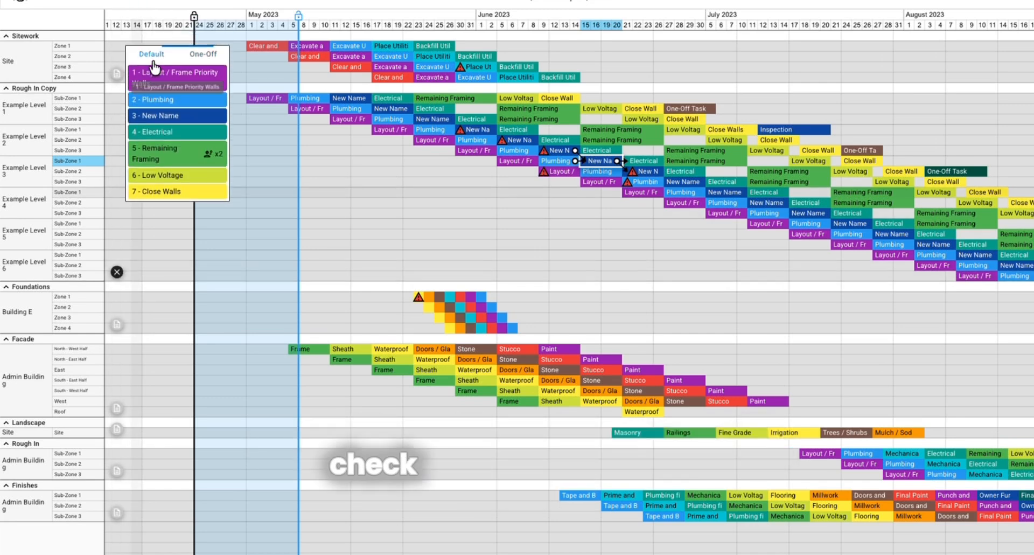
{"action": "left_click", "coordinate": [207, 60]}
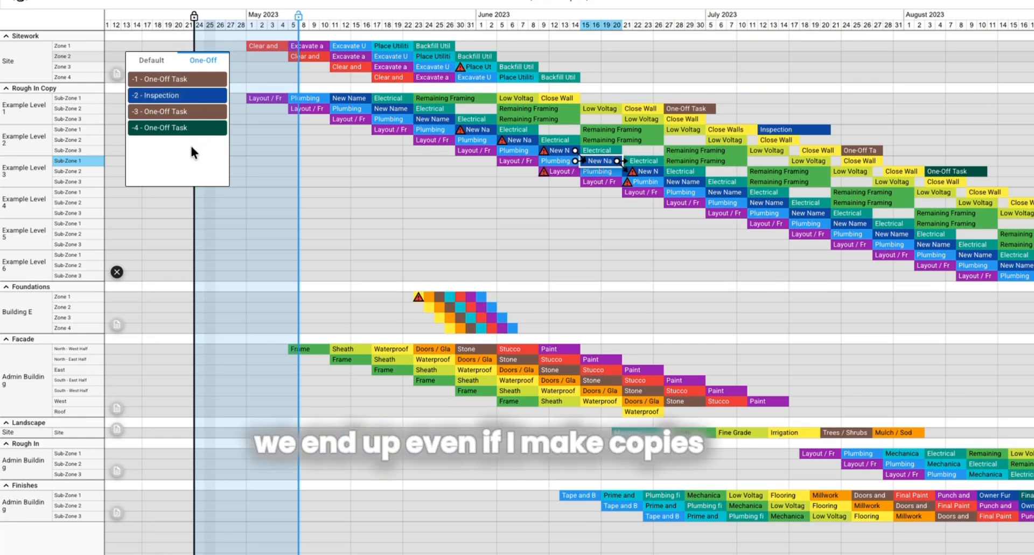
{"action": "left_click", "coordinate": [118, 273]}
- Convert the four one-off tasks in the Rough In Copy phase to grouped tasks, using the Inspection task as the source
{"action": "left_click", "coordinate": [699, 109], "text": "ctrl"}
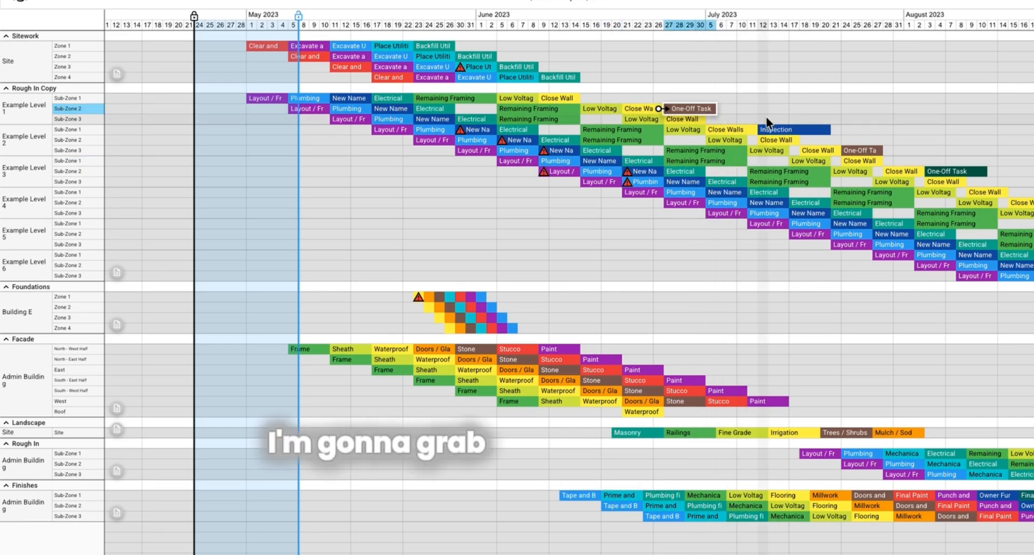
{"action": "left_click", "coordinate": [780, 130], "text": "ctrl"}
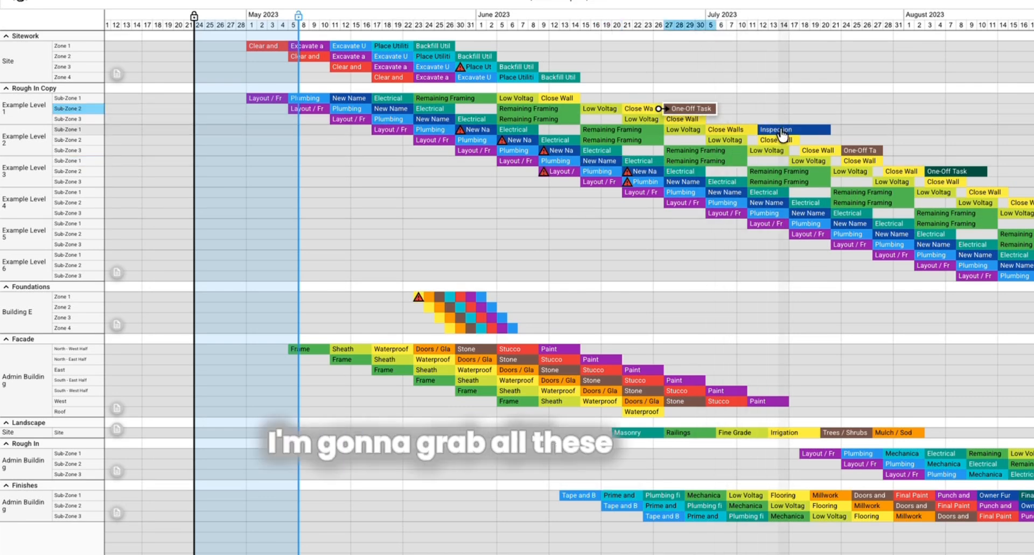
{"action": "left_click", "coordinate": [844, 150], "text": "ctrl"}
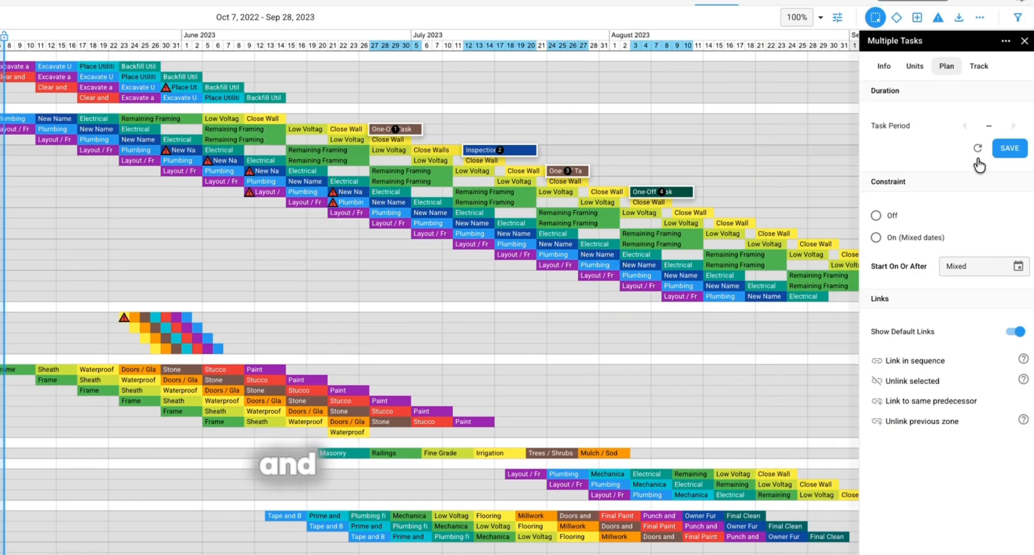
{"action": "left_click", "coordinate": [883, 66]}
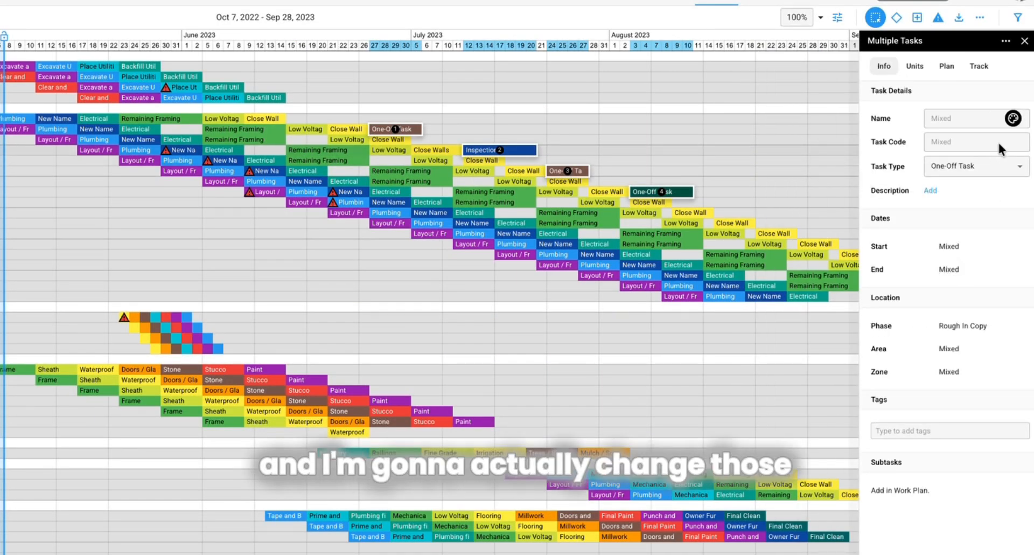
{"action": "left_click", "coordinate": [996, 166]}
{"action": "left_click", "coordinate": [977, 208]}
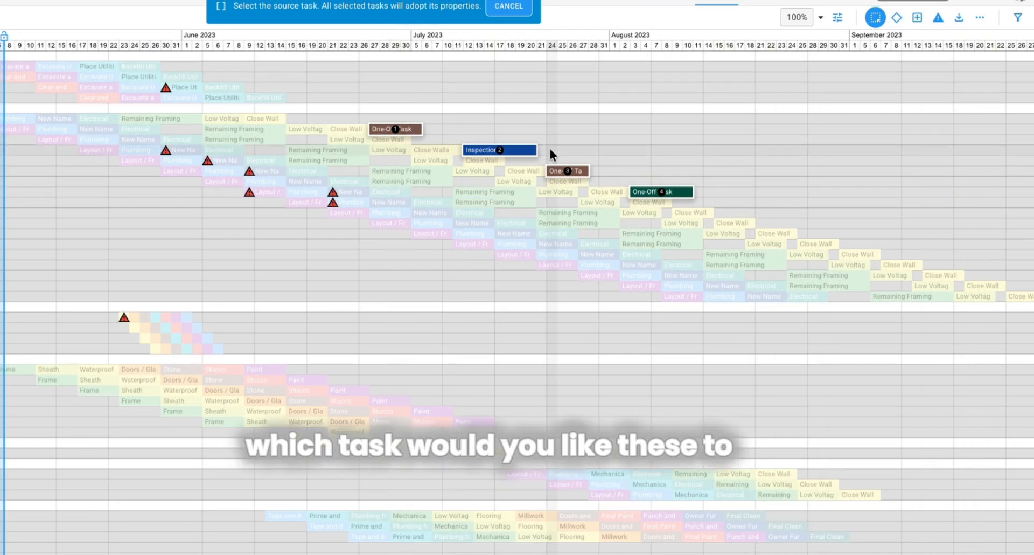
{"action": "left_click", "coordinate": [521, 155]}
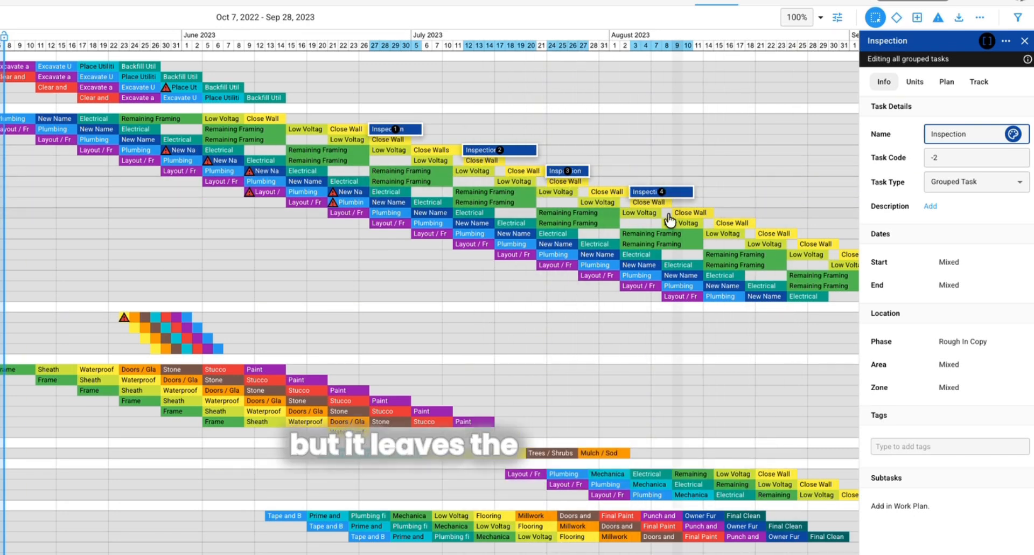
- Set the task period of only the Inspection task in Example Level 3, Sub-Zone 2 to 4
{"action": "left_click", "coordinate": [561, 183]}
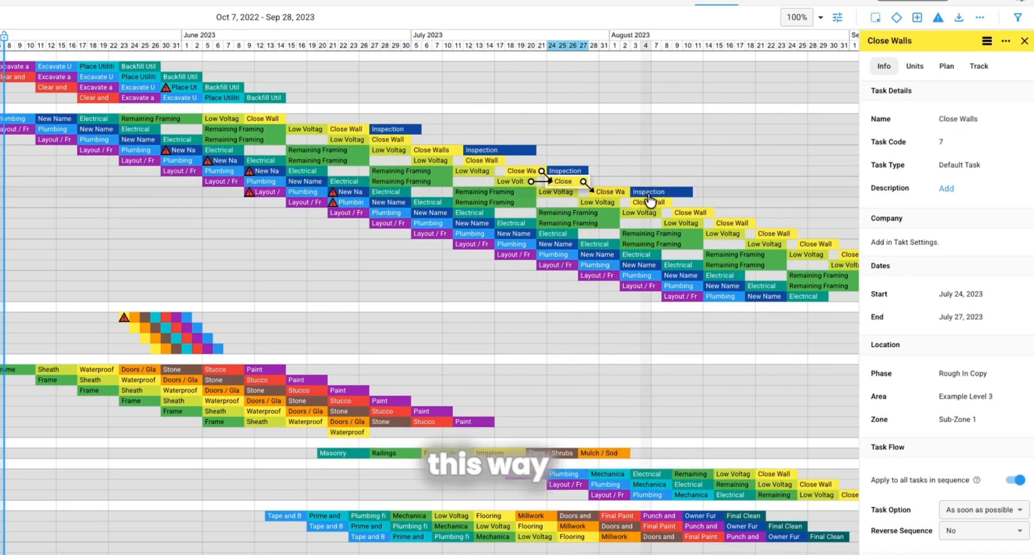
{"action": "left_click", "coordinate": [657, 191]}
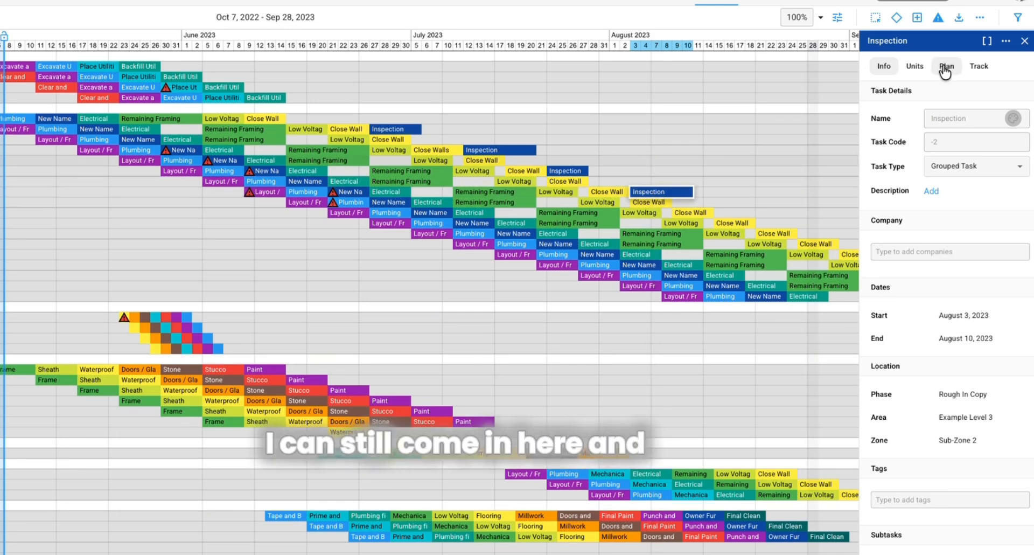
{"action": "left_click", "coordinate": [945, 65]}
{"action": "left_click", "coordinate": [1009, 148]}
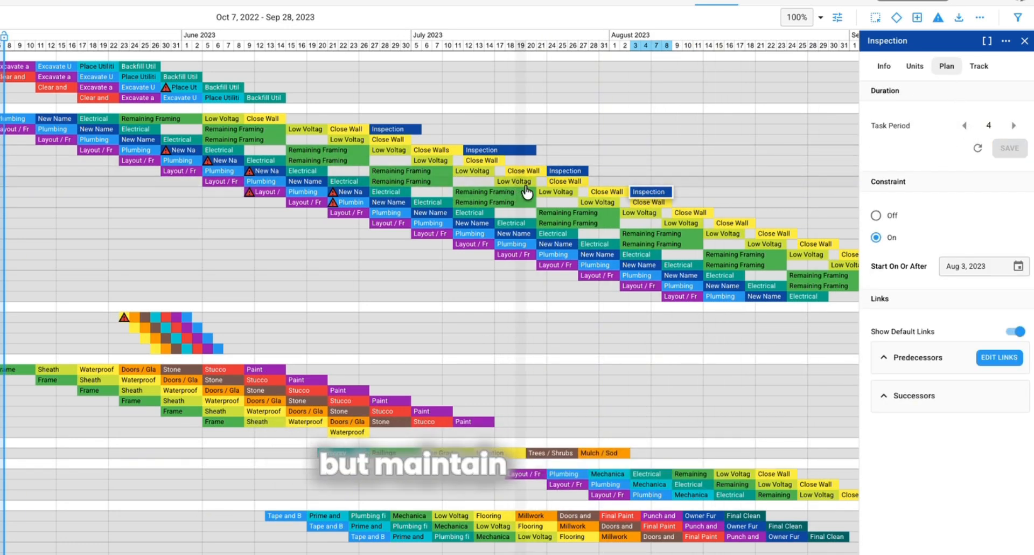
- Set the crew size to 2 for all grouped Inspection tasks at once
{"action": "left_click", "coordinate": [986, 41]}
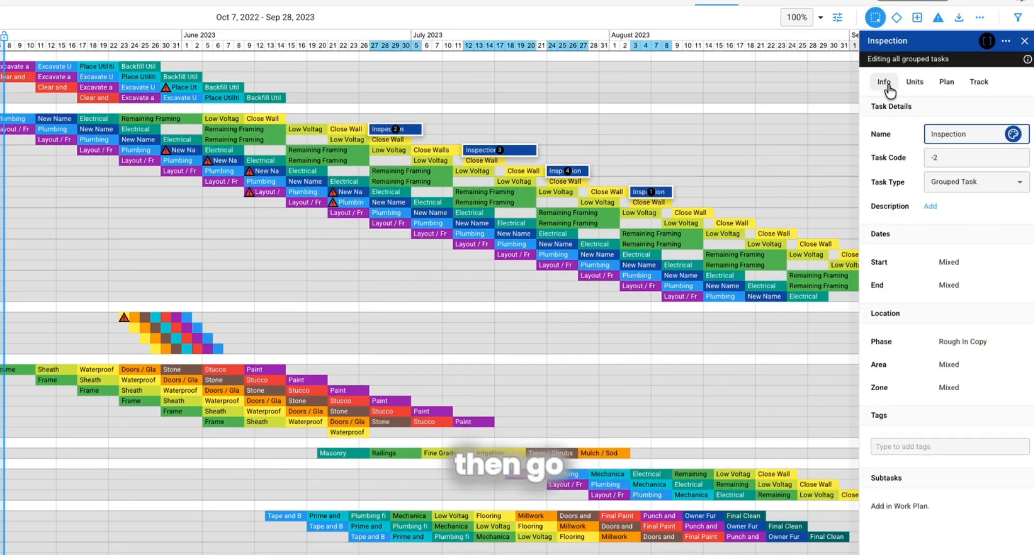
{"action": "left_click", "coordinate": [945, 85]}
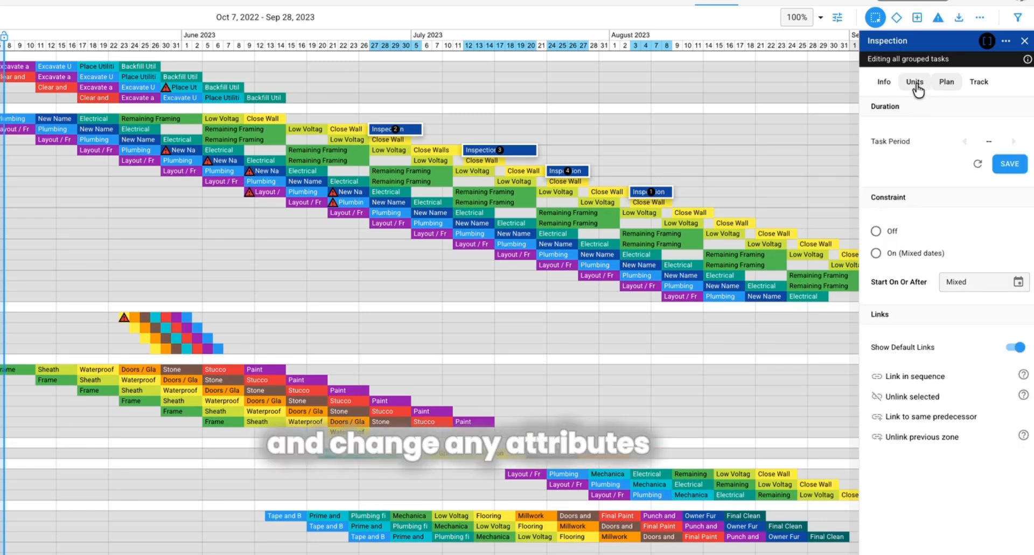
{"action": "left_click", "coordinate": [917, 88]}
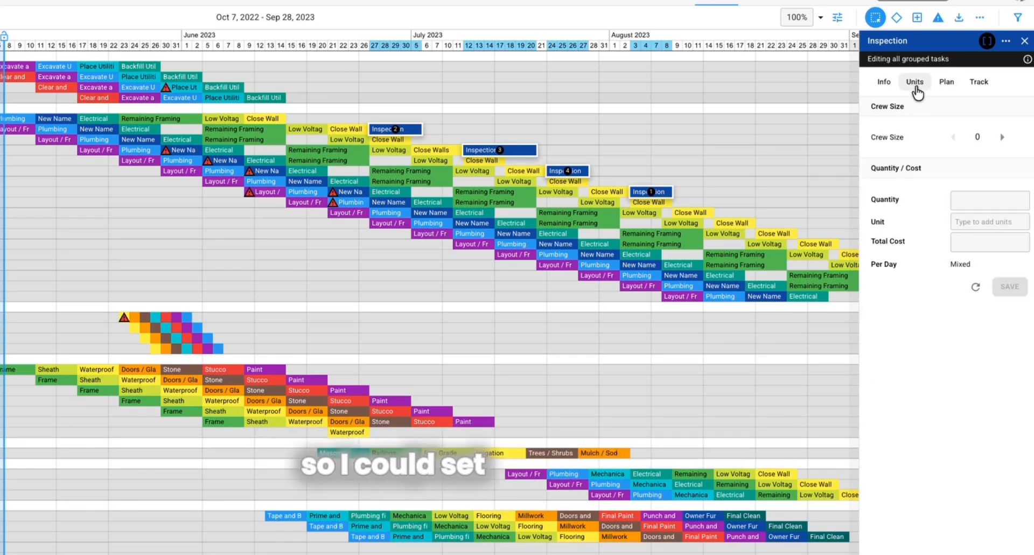
{"action": "left_click", "coordinate": [1002, 136]}
{"action": "left_click", "coordinate": [1002, 137]}
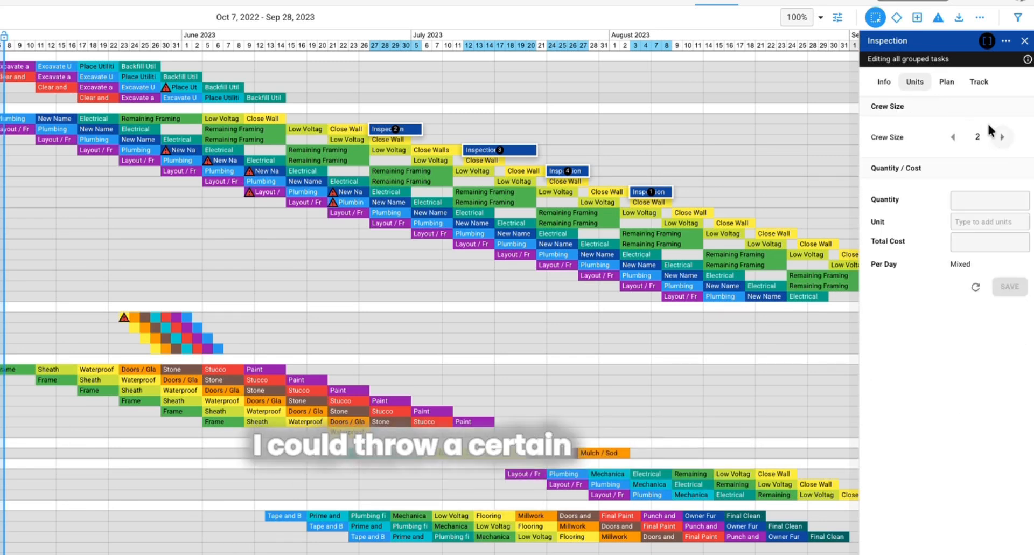
- Add the #Framer tag to all the grouped Inspection tasks
{"action": "left_click", "coordinate": [884, 83]}
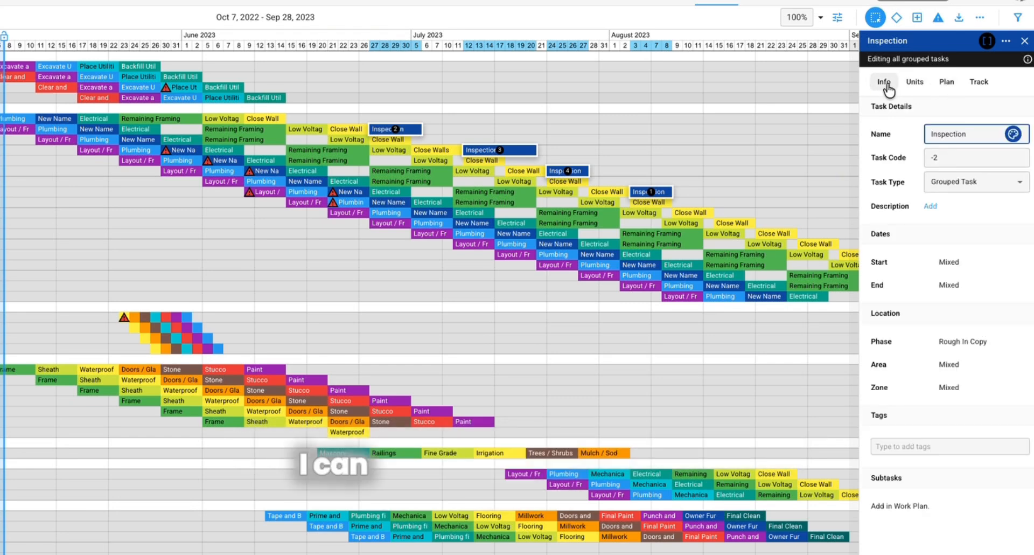
{"action": "left_click", "coordinate": [919, 448]}
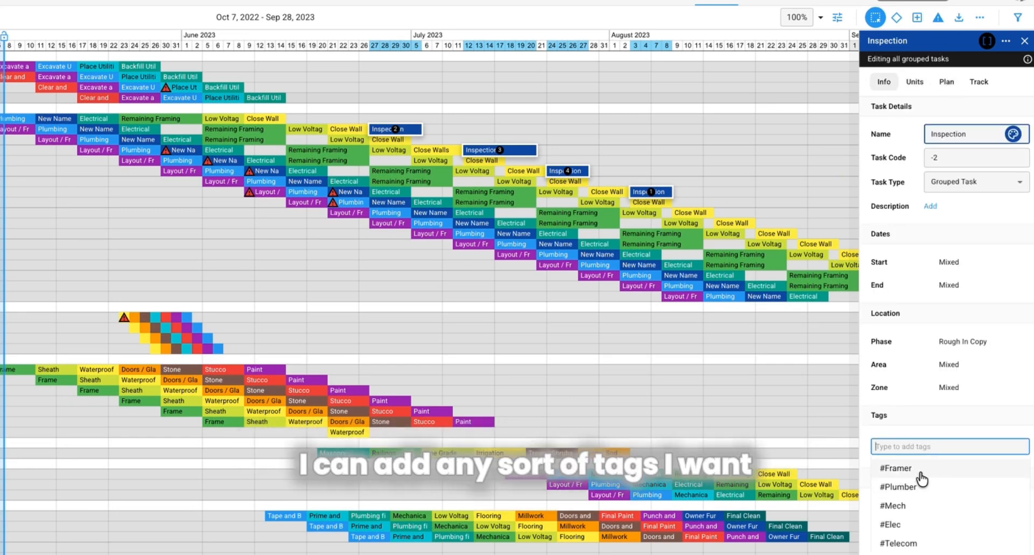
{"action": "left_click", "coordinate": [917, 467]}
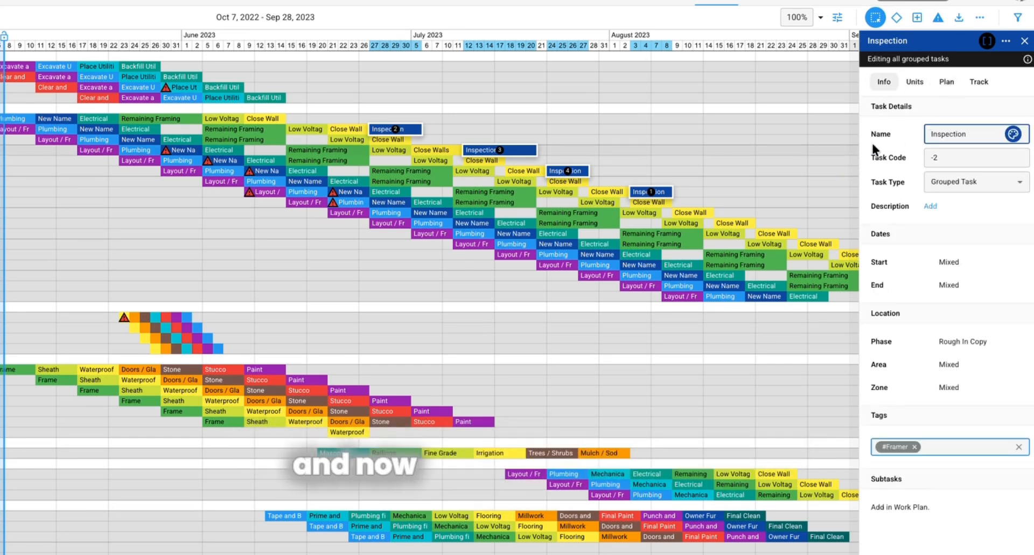
- Check the tags of the individual Inspection task in Example Level 2, Sub-Zone 1
{"action": "left_click", "coordinate": [646, 203]}
{"action": "left_click", "coordinate": [648, 193]}
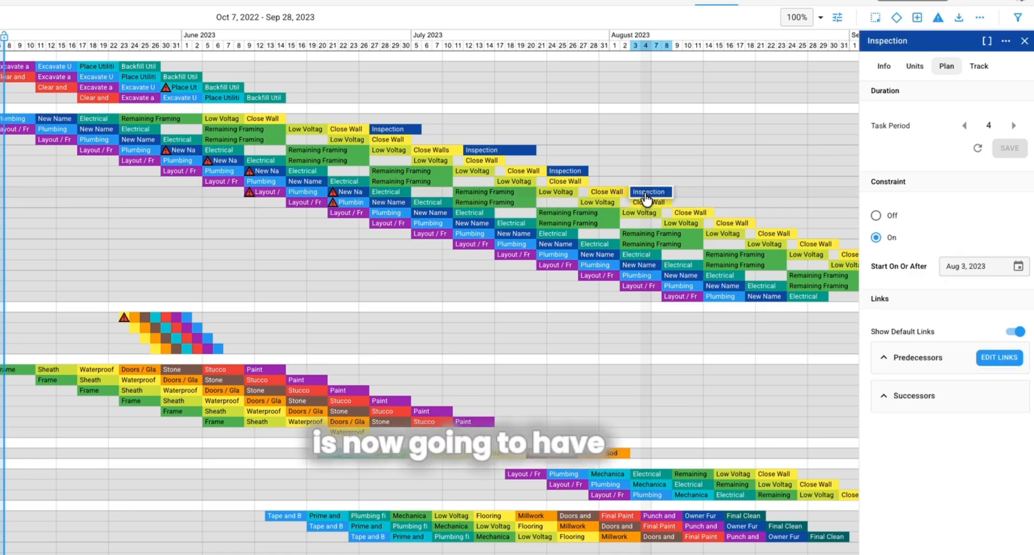
{"action": "left_click", "coordinate": [487, 149]}
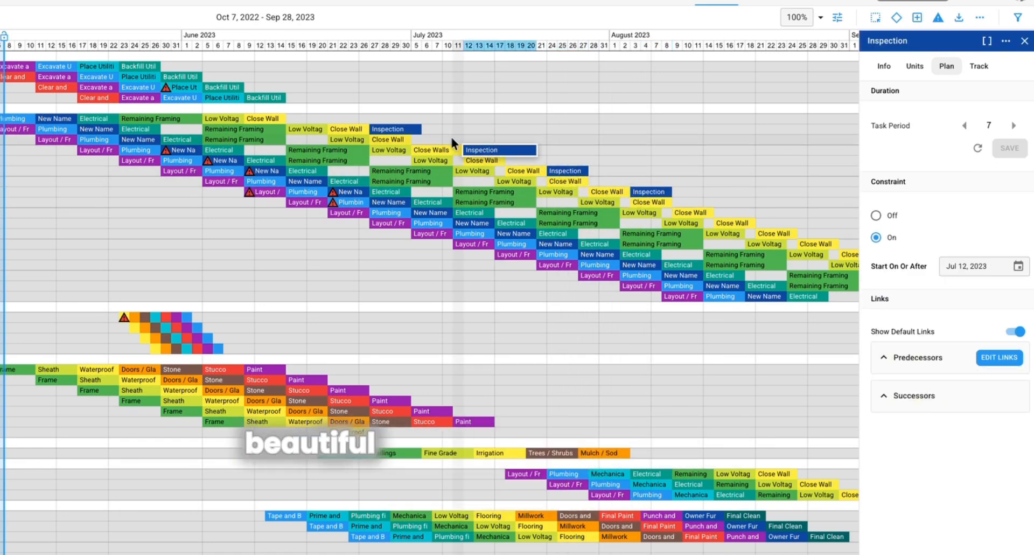
{"action": "left_click", "coordinate": [886, 66]}
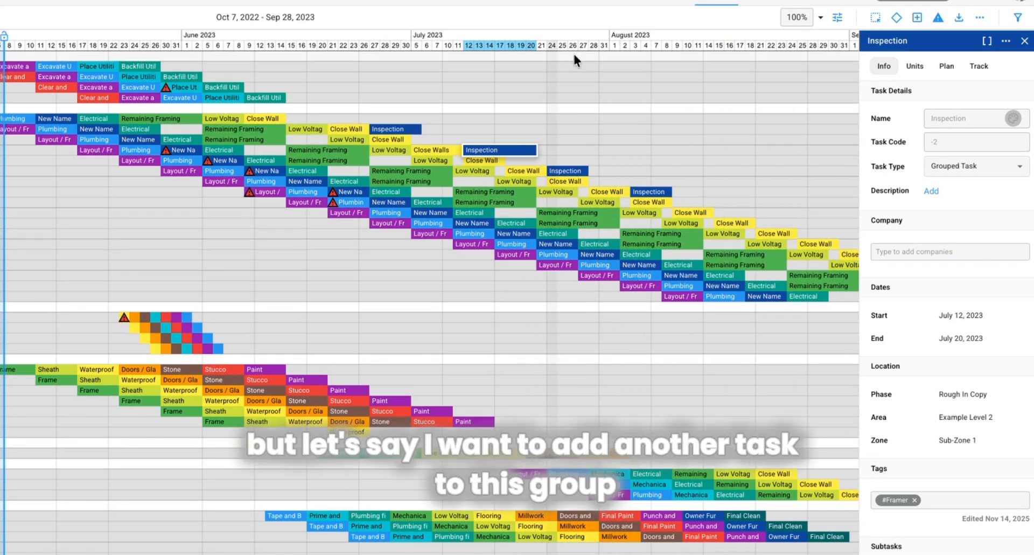
- Add a one-off task named One Off in Rough In Copy, Example Level 4, Sub-Zone 1, starting August 15, 2023
{"action": "left_click", "coordinate": [917, 19]}
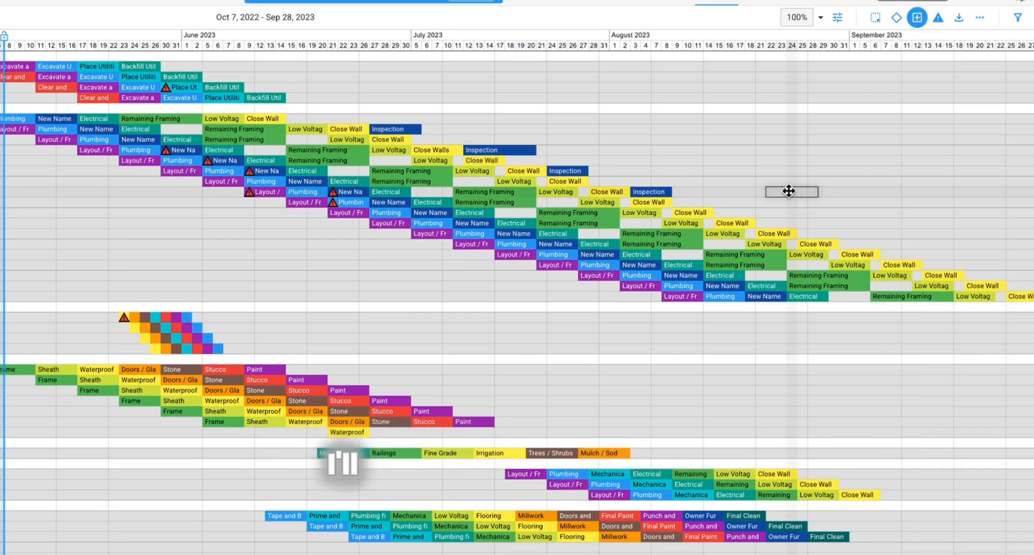
{"action": "left_click", "coordinate": [744, 211]}
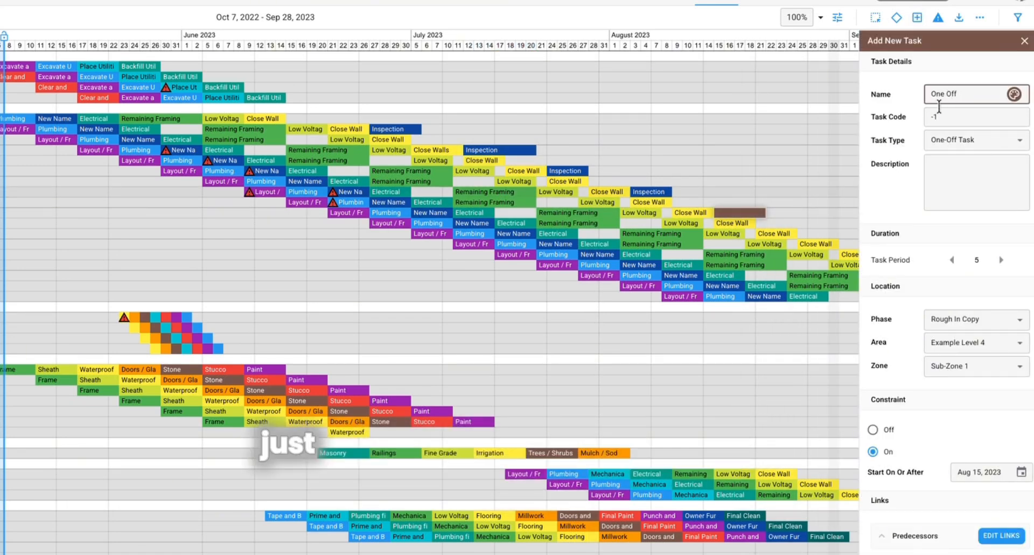
{"action": "key", "text": "Return"}
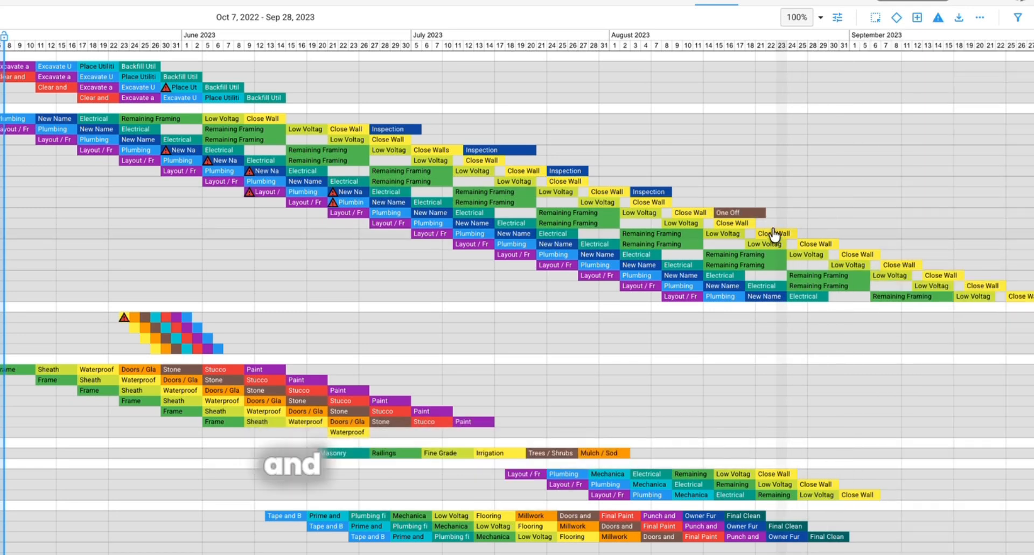
- Convert the One Off task to a grouped task using the Example Level 2 Inspection task as source, and check the whole group's selection
{"action": "left_click", "coordinate": [739, 216]}
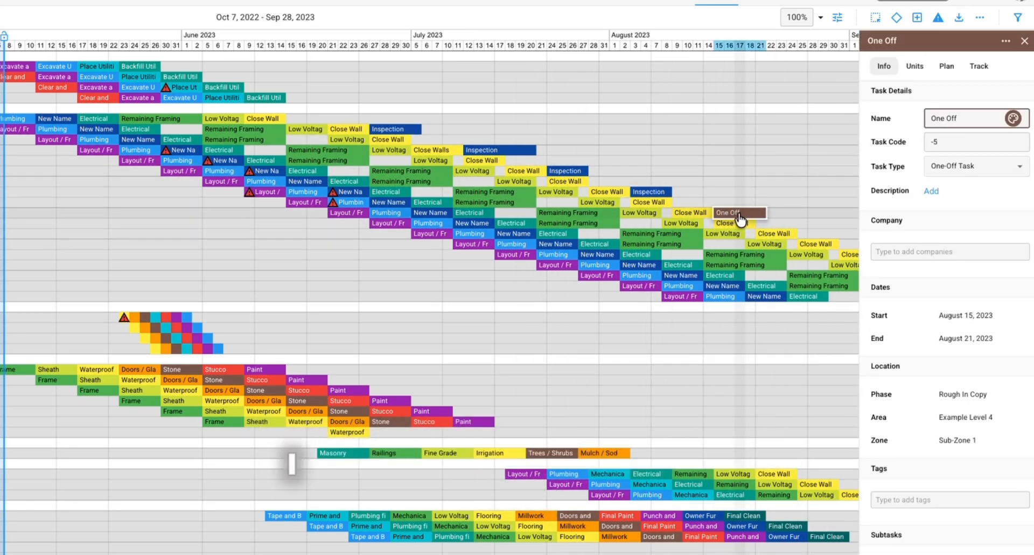
{"action": "left_click", "coordinate": [982, 170]}
{"action": "left_click", "coordinate": [972, 211]}
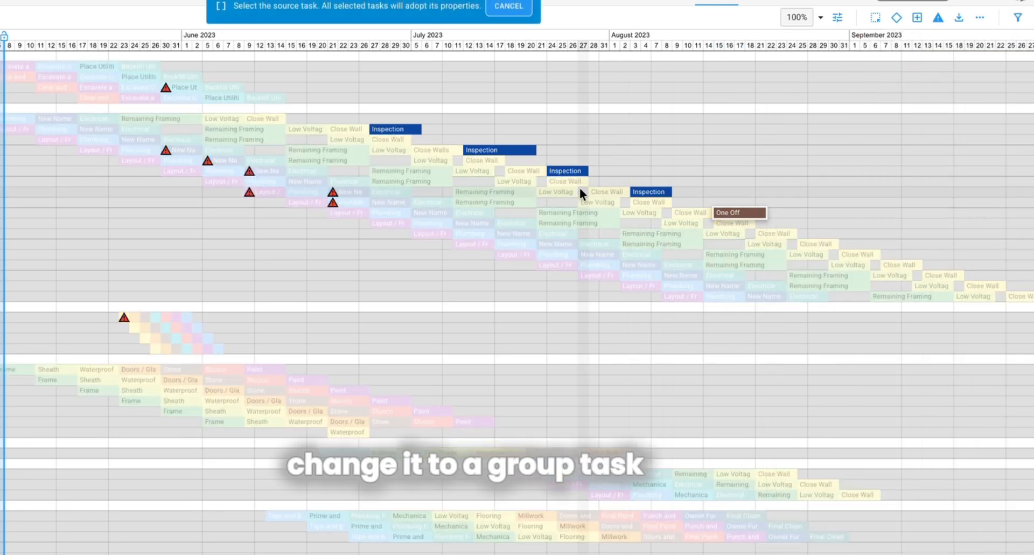
{"action": "left_click", "coordinate": [495, 152]}
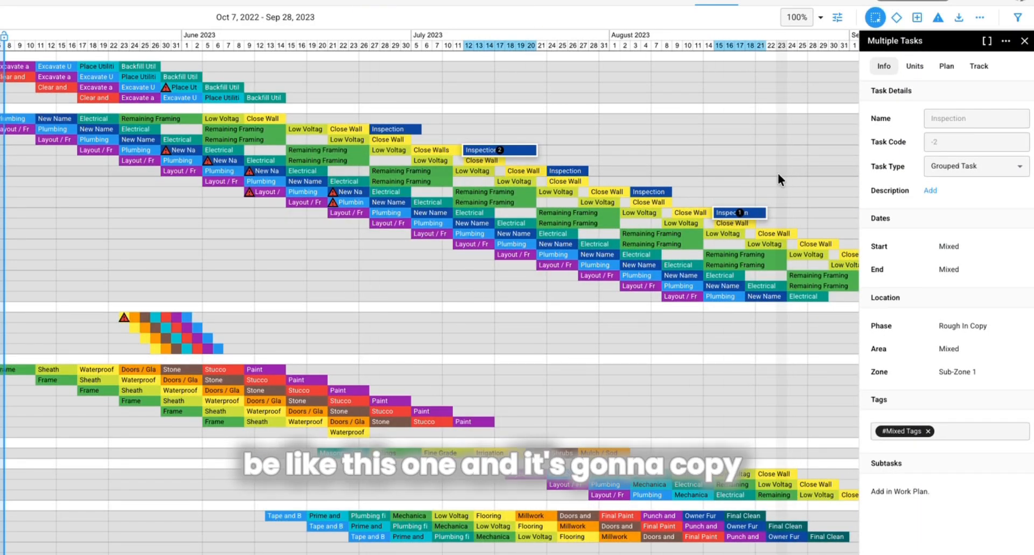
{"action": "left_click", "coordinate": [986, 41]}
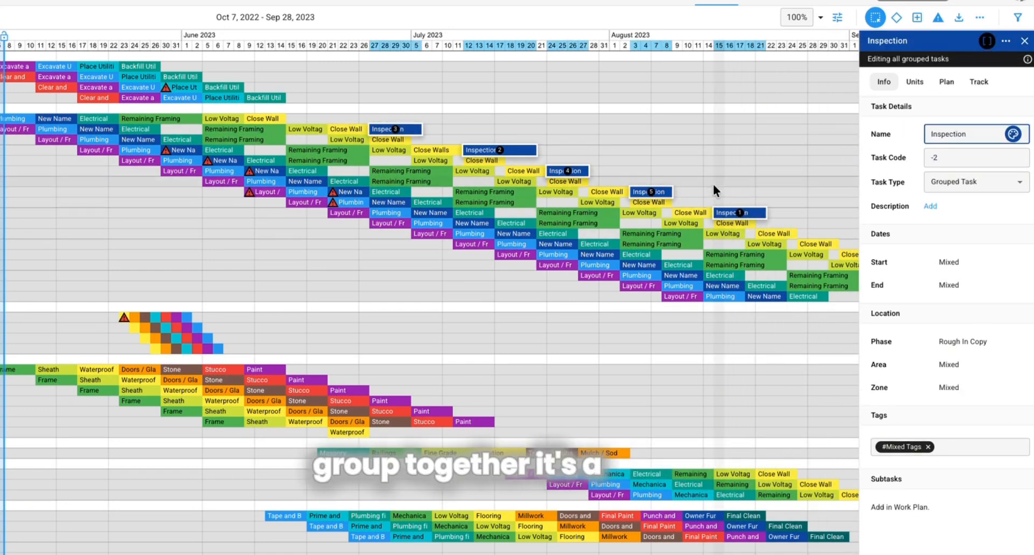
{"action": "left_click", "coordinate": [679, 223]}
- Change the Inspection task in Example Level 4, Sub-Zone 1 to a one-off task and recolor it orange
{"action": "left_click", "coordinate": [732, 214]}
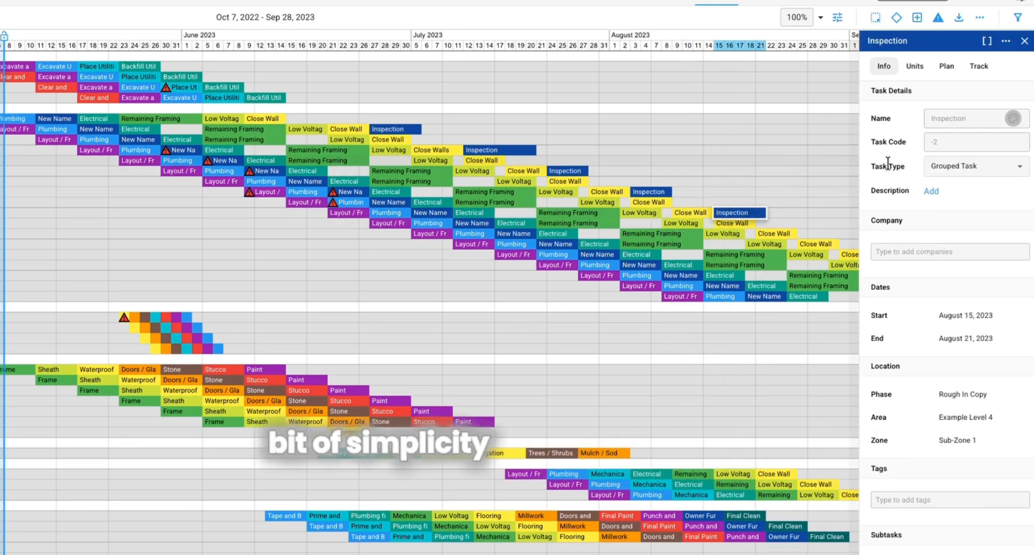
{"action": "left_click", "coordinate": [952, 168]}
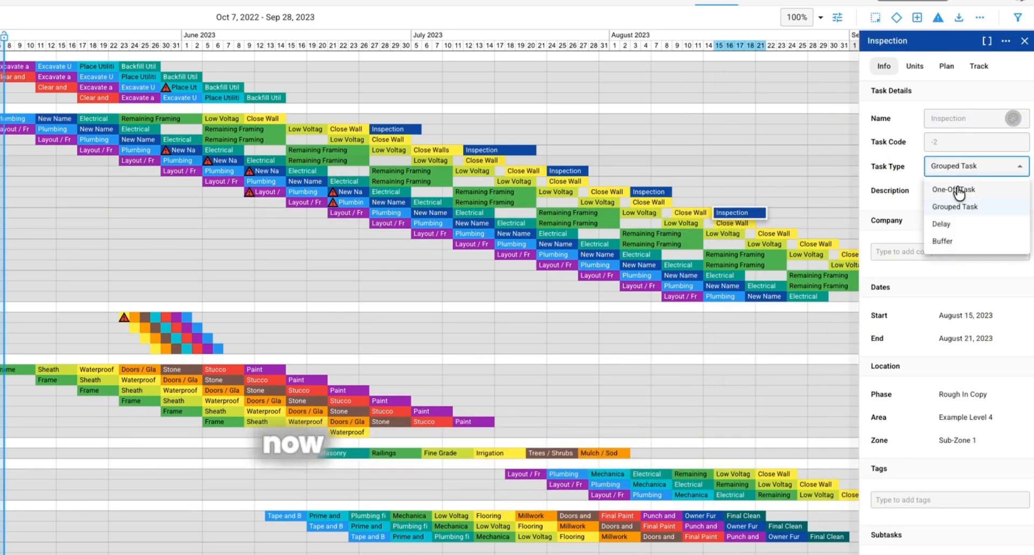
{"action": "left_click", "coordinate": [956, 190]}
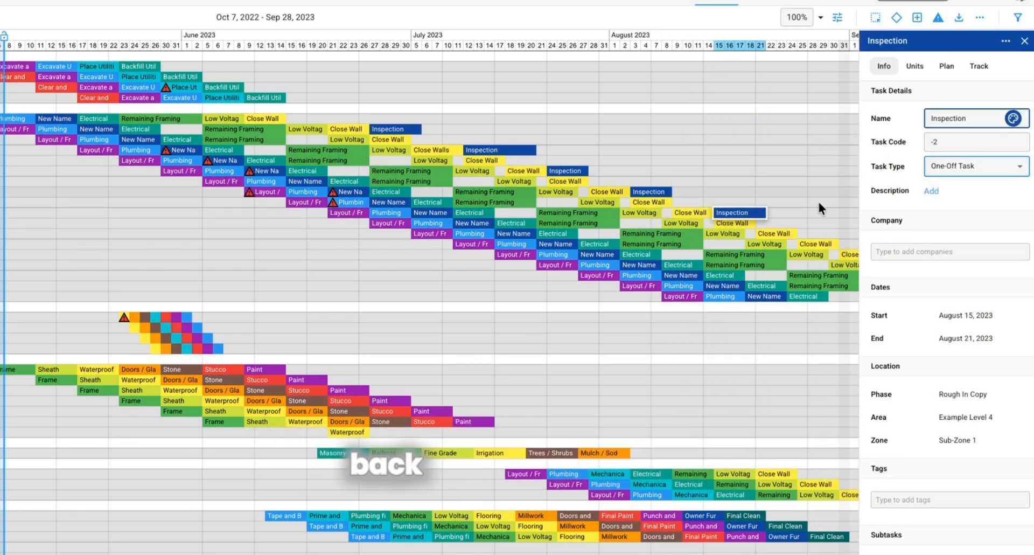
{"action": "left_click", "coordinate": [1012, 118]}
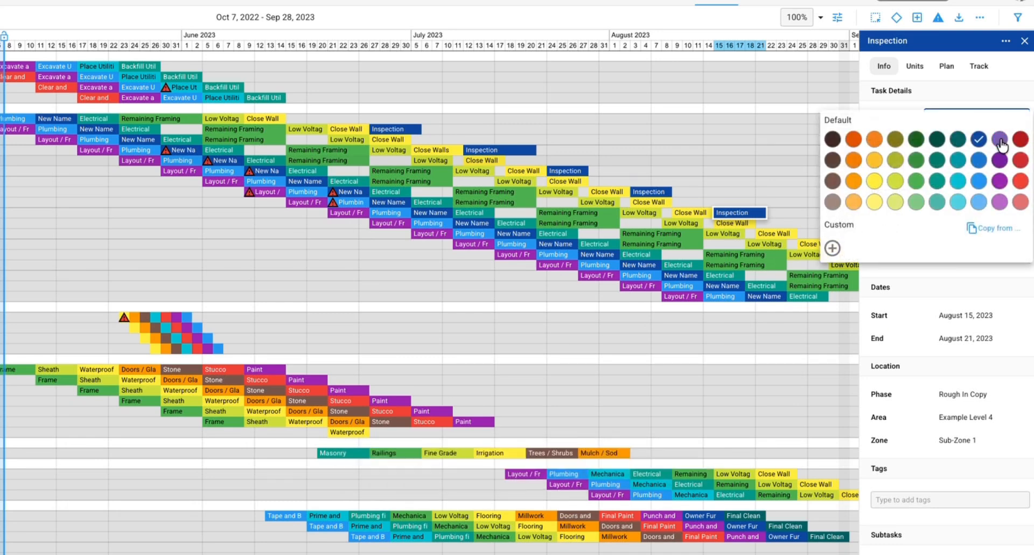
{"action": "left_click", "coordinate": [873, 142]}
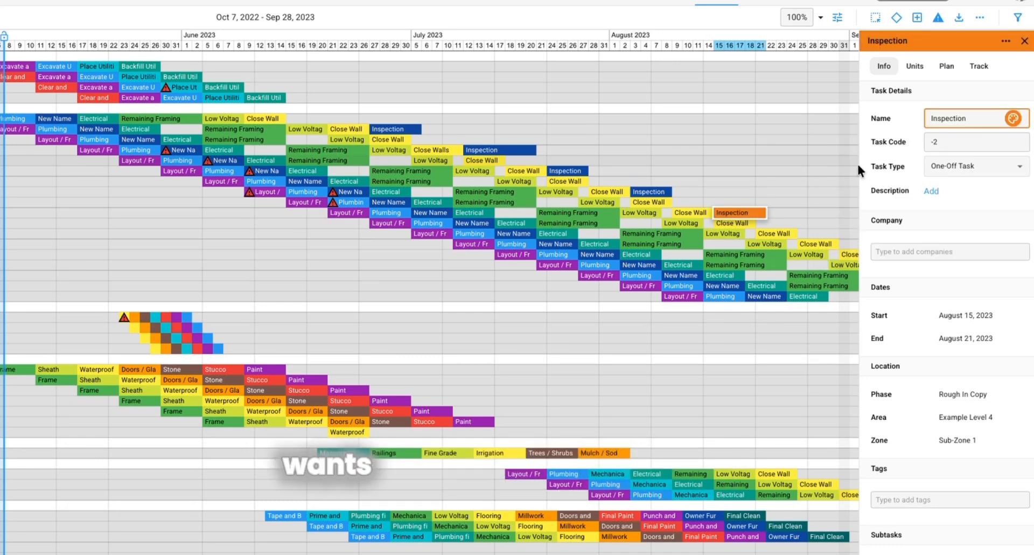
{"action": "left_click", "coordinate": [1024, 41]}
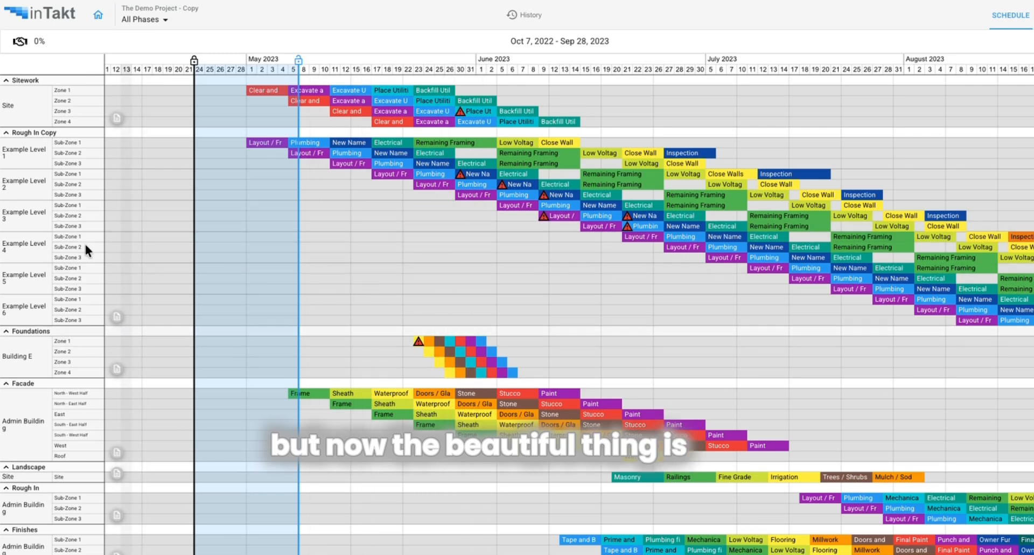
- Convert the orange Inspection task back to a grouped task, using the Inspection task in Example Level 3 as source
{"action": "left_click", "coordinate": [116, 316]}
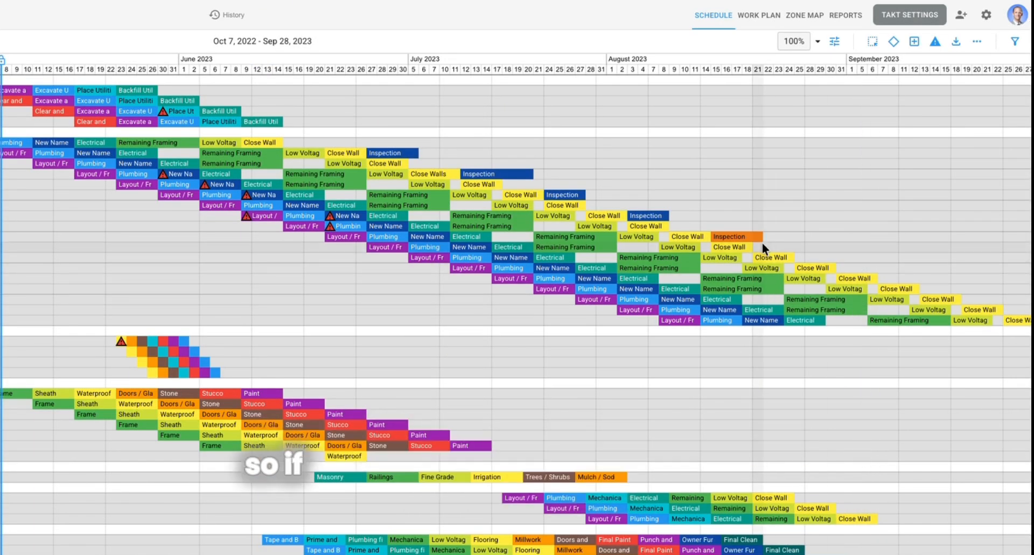
{"action": "left_click", "coordinate": [746, 240]}
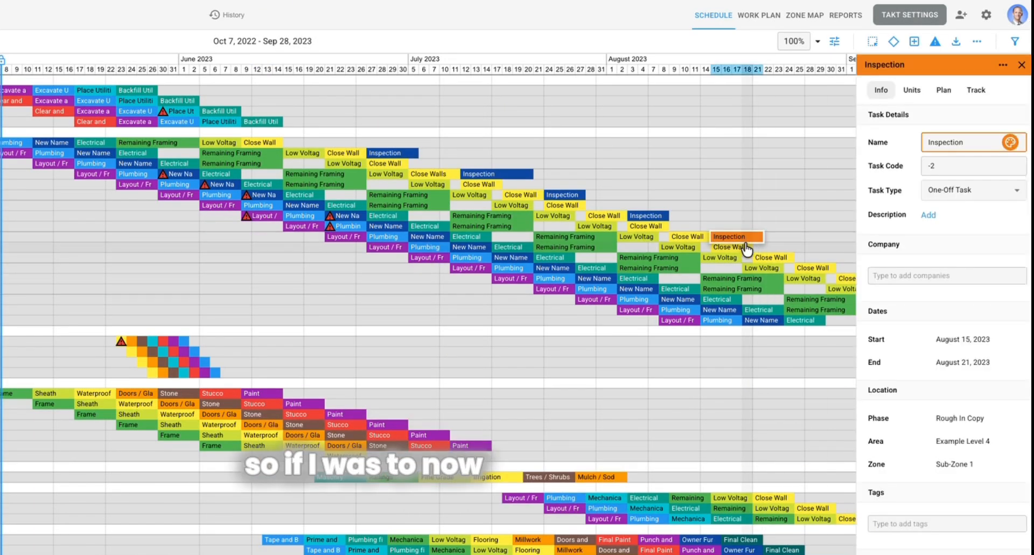
{"action": "left_click", "coordinate": [996, 195]}
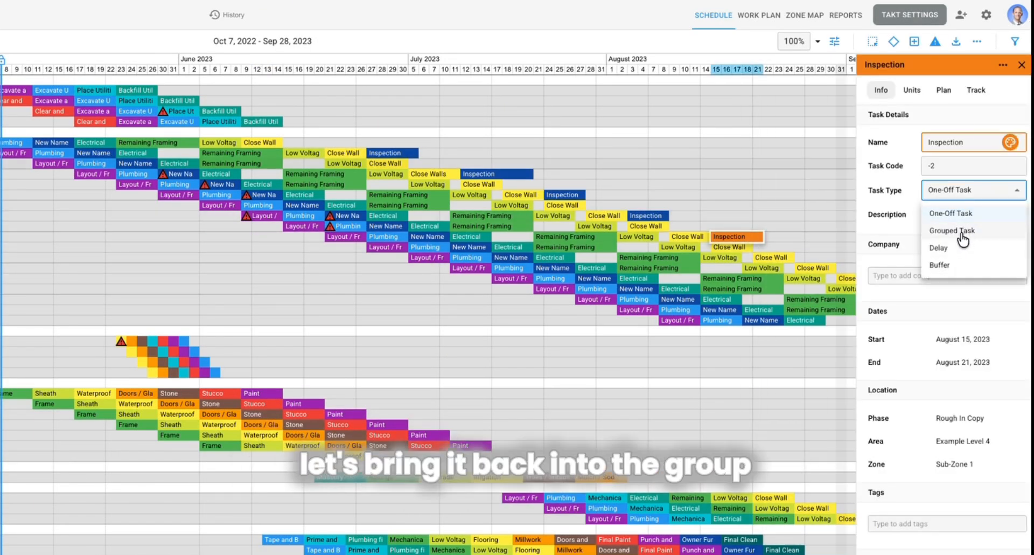
{"action": "left_click", "coordinate": [963, 231]}
{"action": "left_click", "coordinate": [654, 217]}
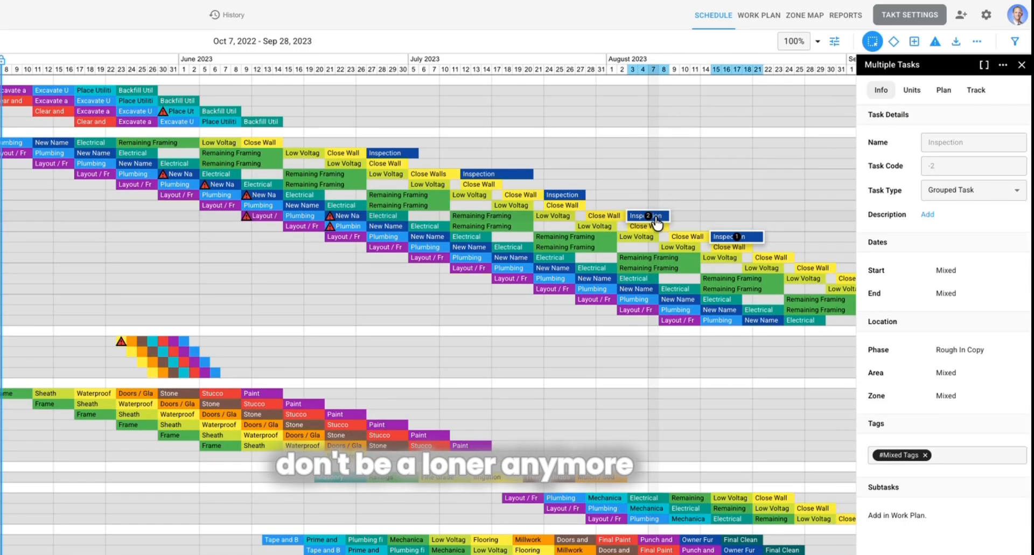